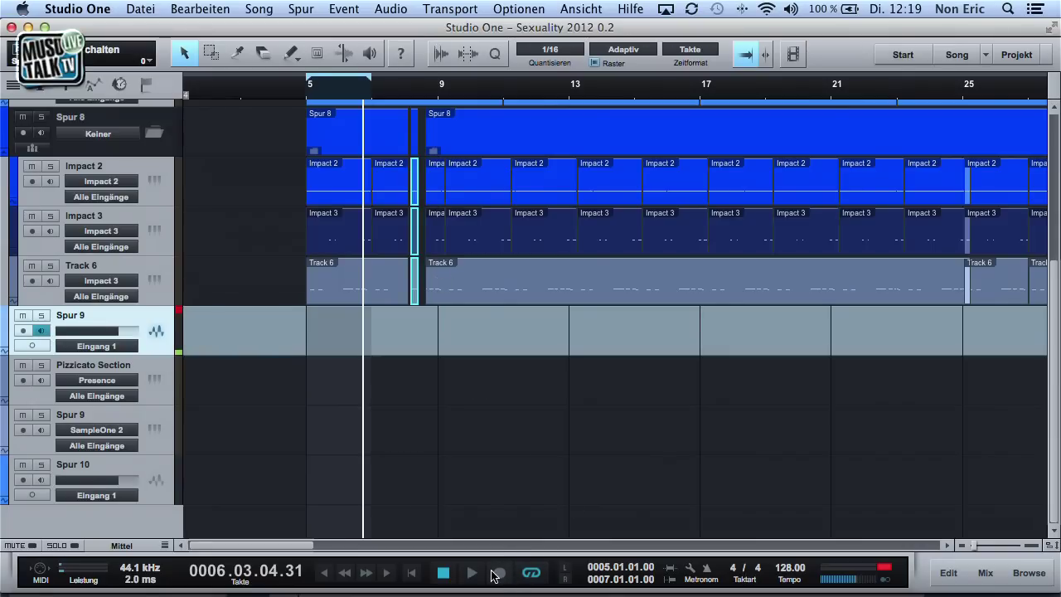
Try a loop recording on the Spur 9 audio track between bars 5 and 7 and undo it
left_click(499, 573)
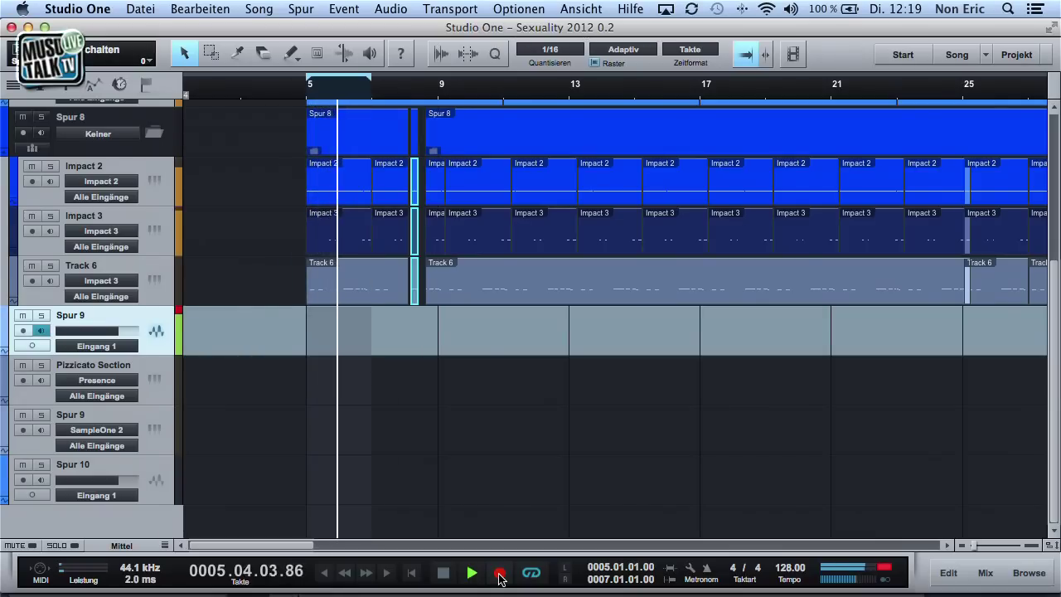
key("space")
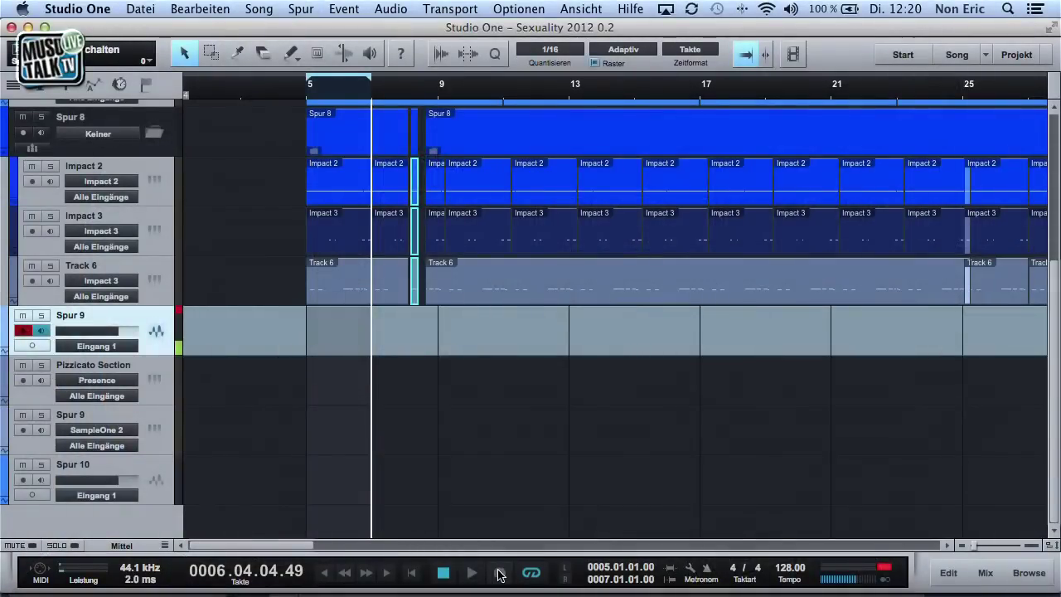
left_click(500, 574)
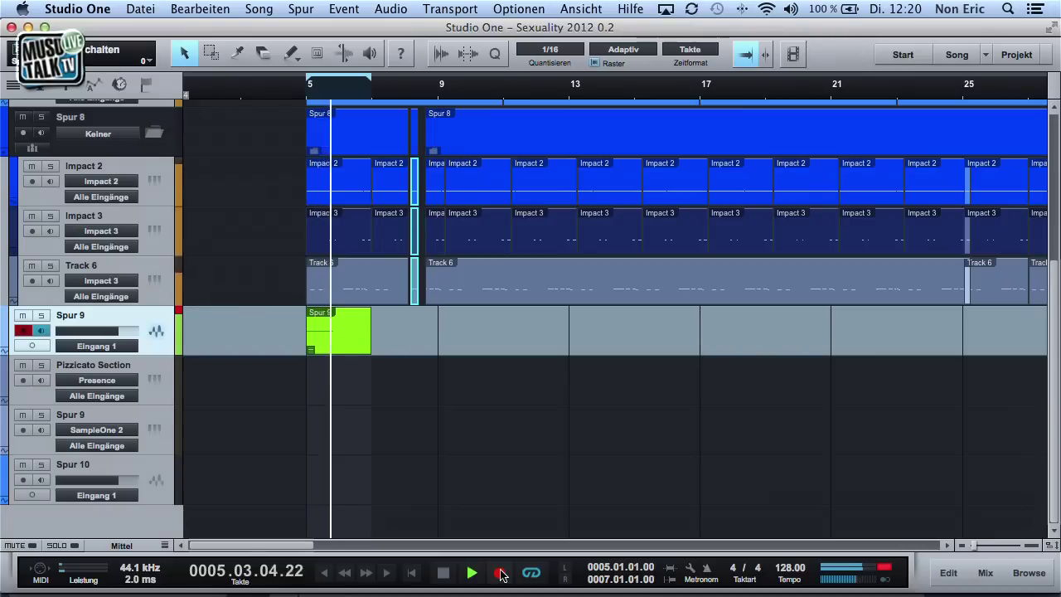
key("space")
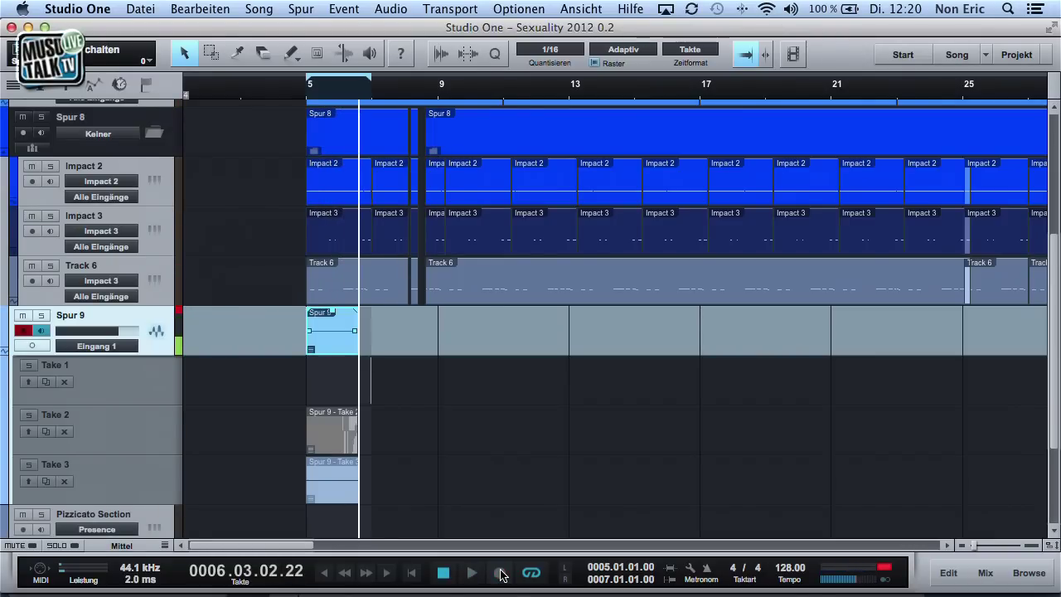
scroll(591, 443, "down", 4)
scroll(591, 442, "up", 1)
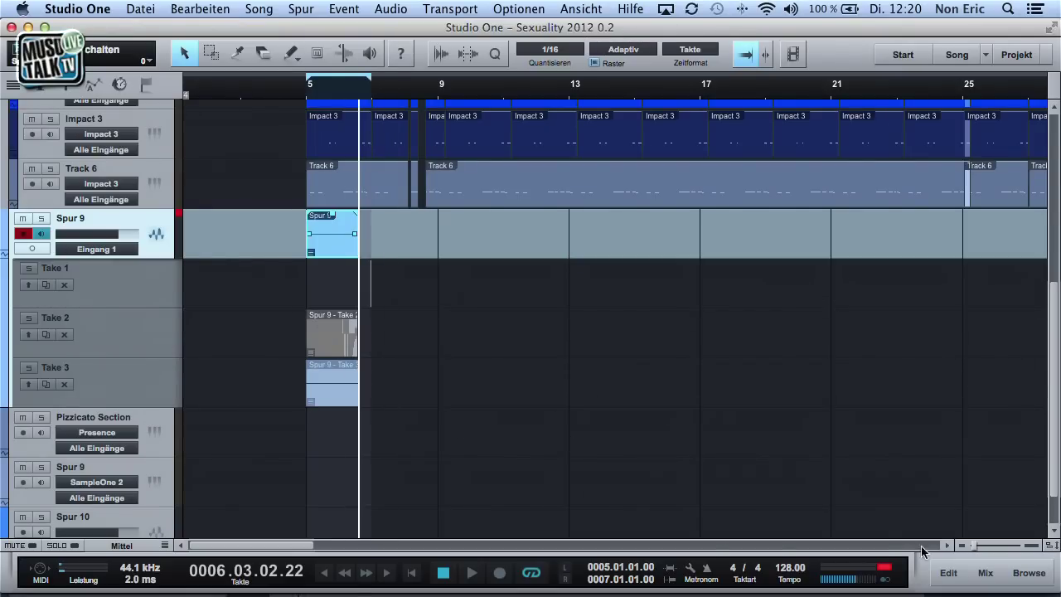
scroll(974, 546, "up", 5)
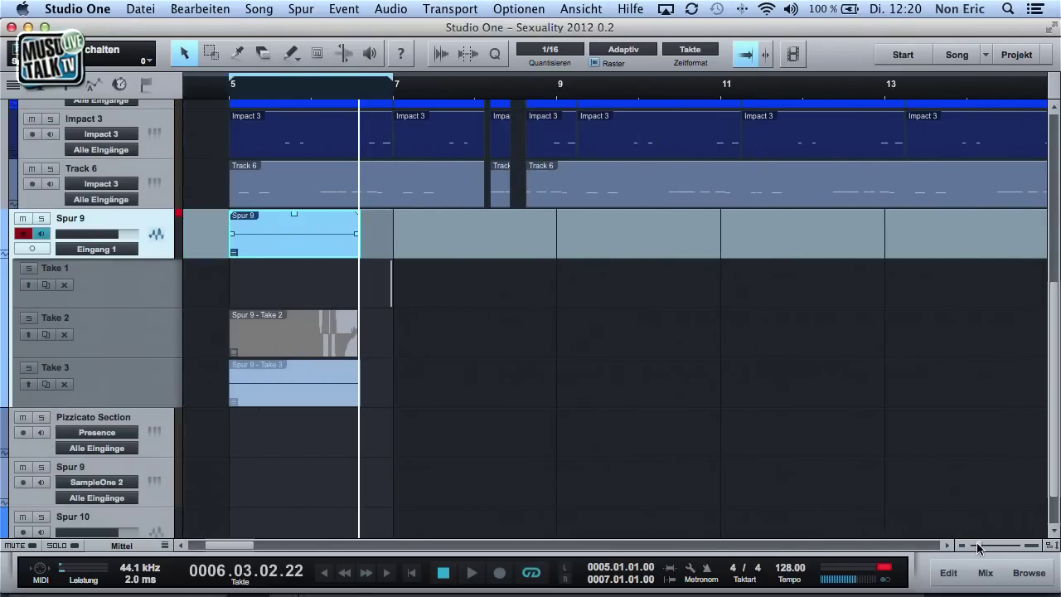
scroll(977, 546, "down", 1)
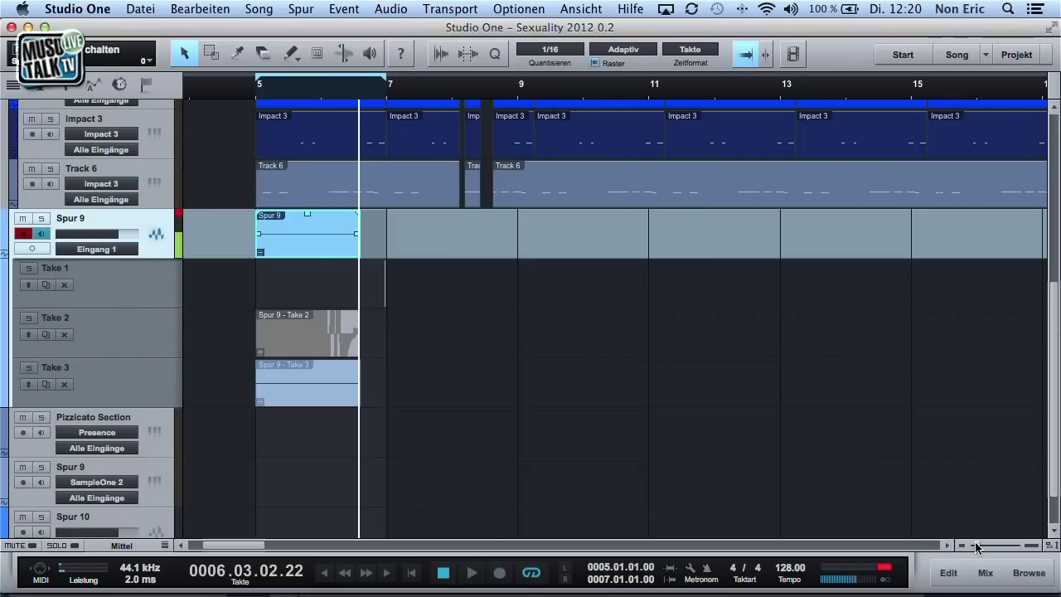
key("super+z")
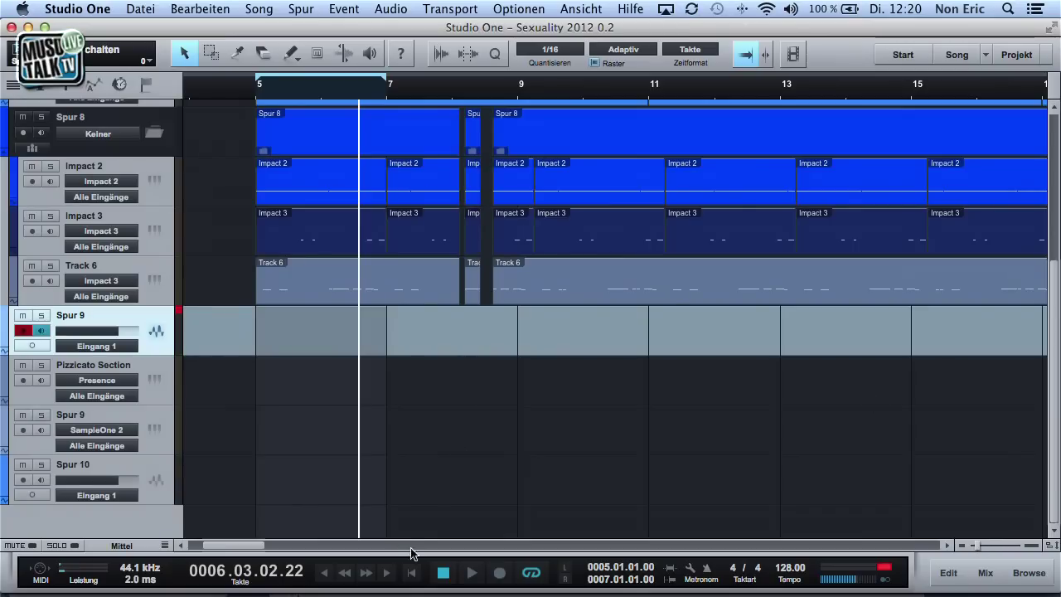
Record a set of looped takes on the armed Spur 9 audio track between bars 5 and 7
left_click(500, 573)
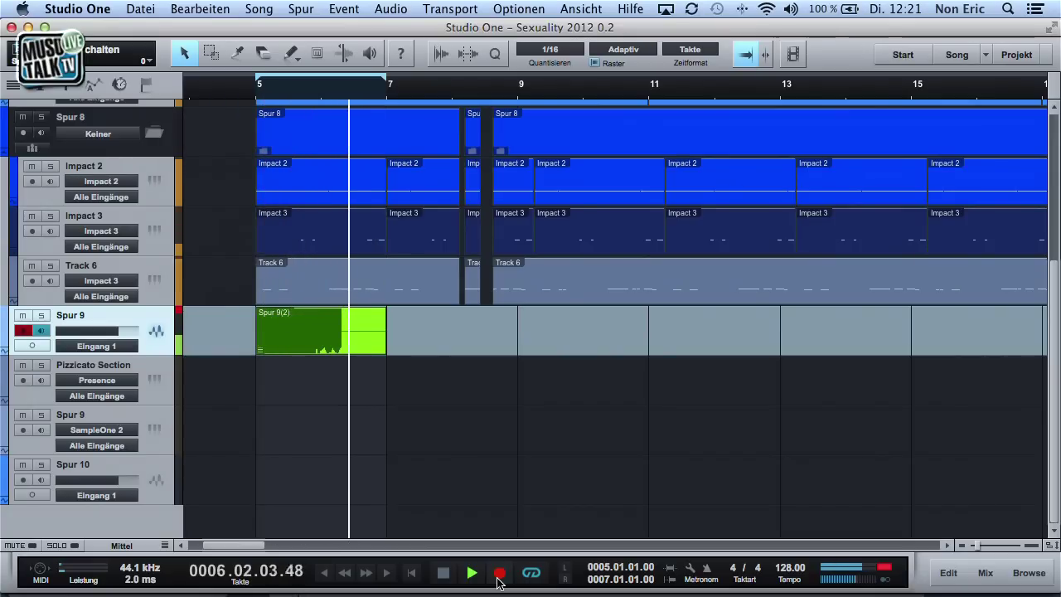
key("space")
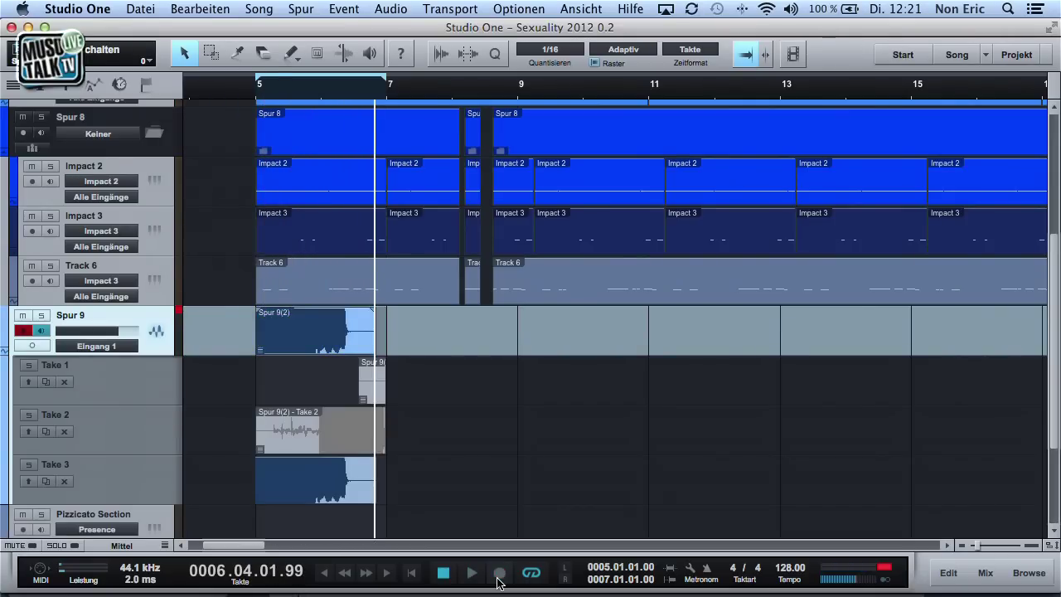
key("F3")
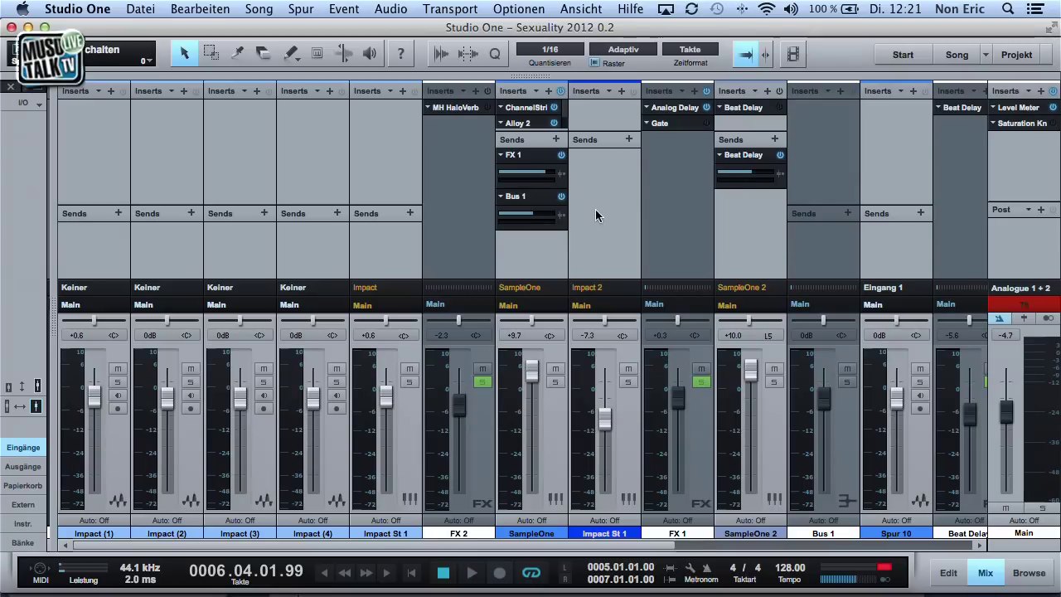
scroll(594, 209, "right", 4)
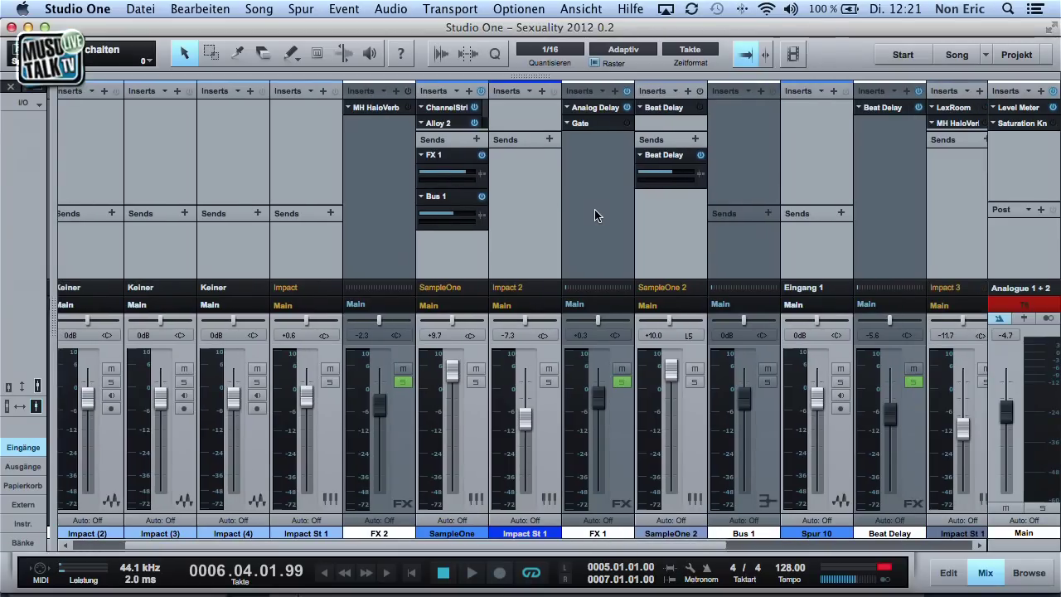
scroll(595, 214, "left", 4)
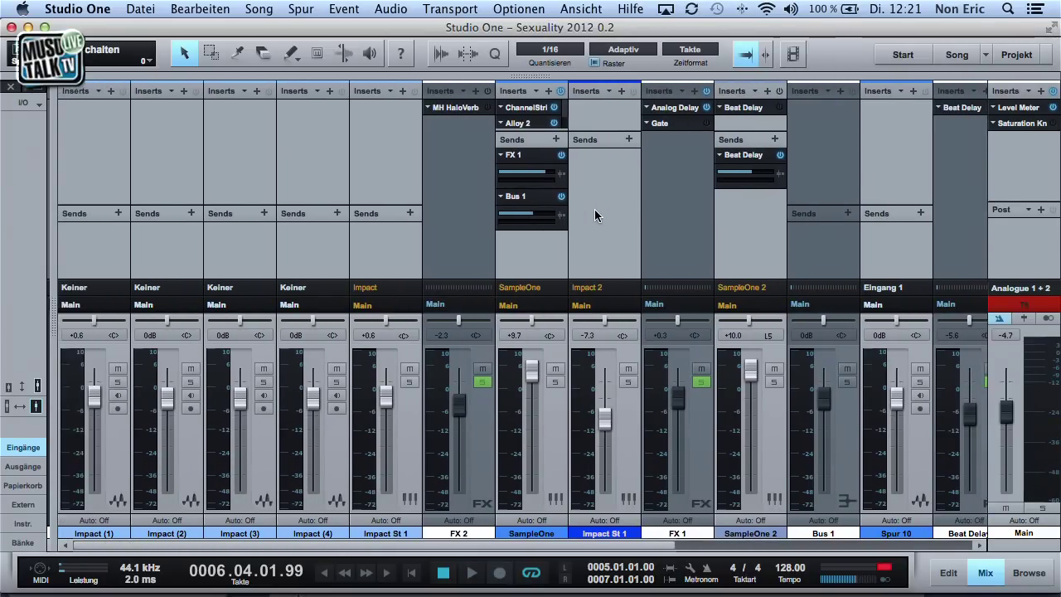
scroll(595, 215, "right", 2)
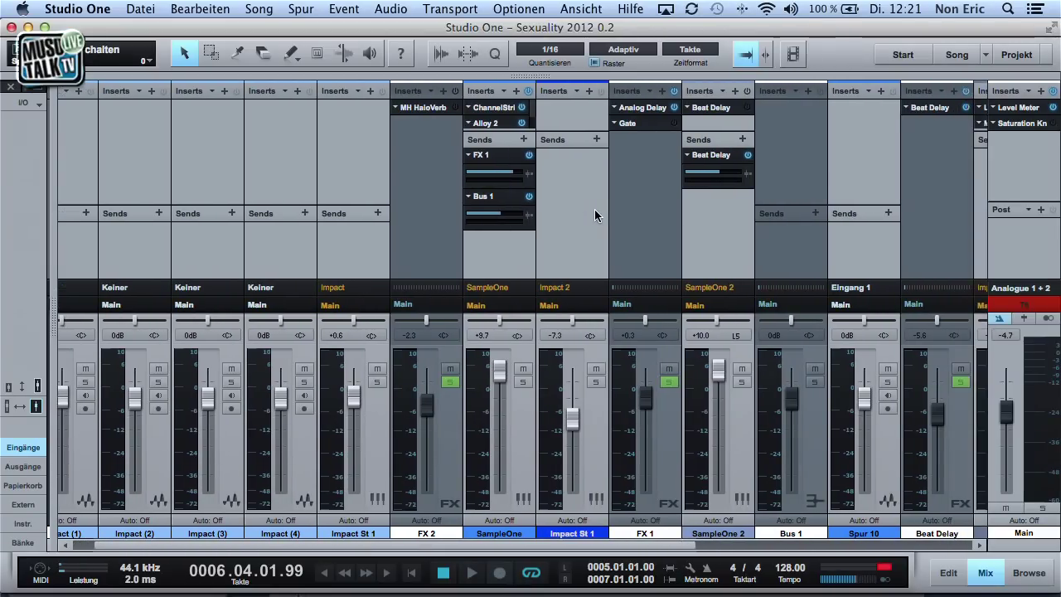
key("F3")
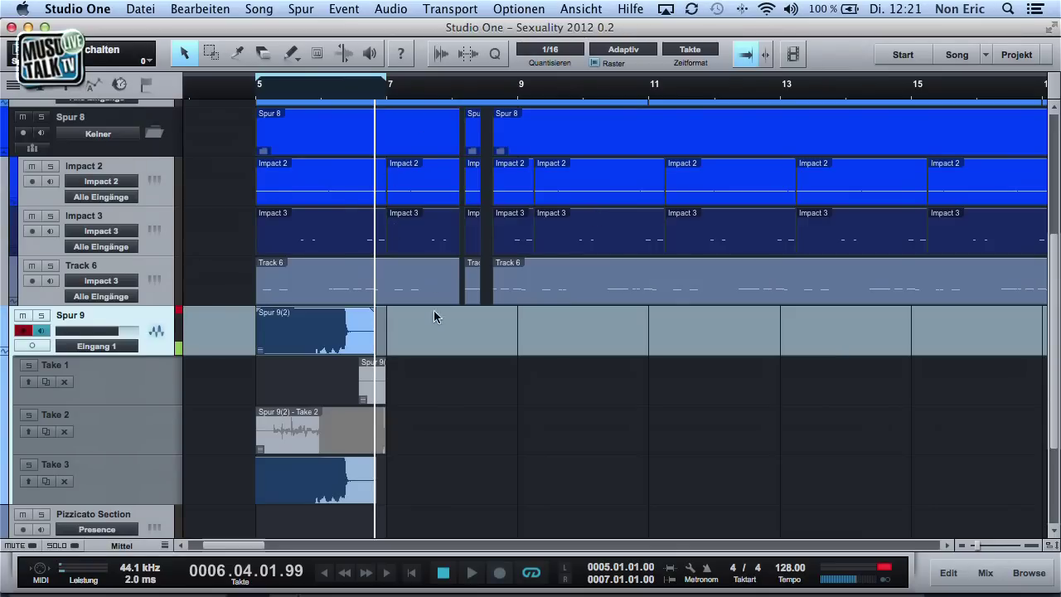
Delete the recorded event from the main Spur 9 lane and select Eingang 1 - Analogue 1 as the track's input
left_click_drag(419, 336, 256, 489)
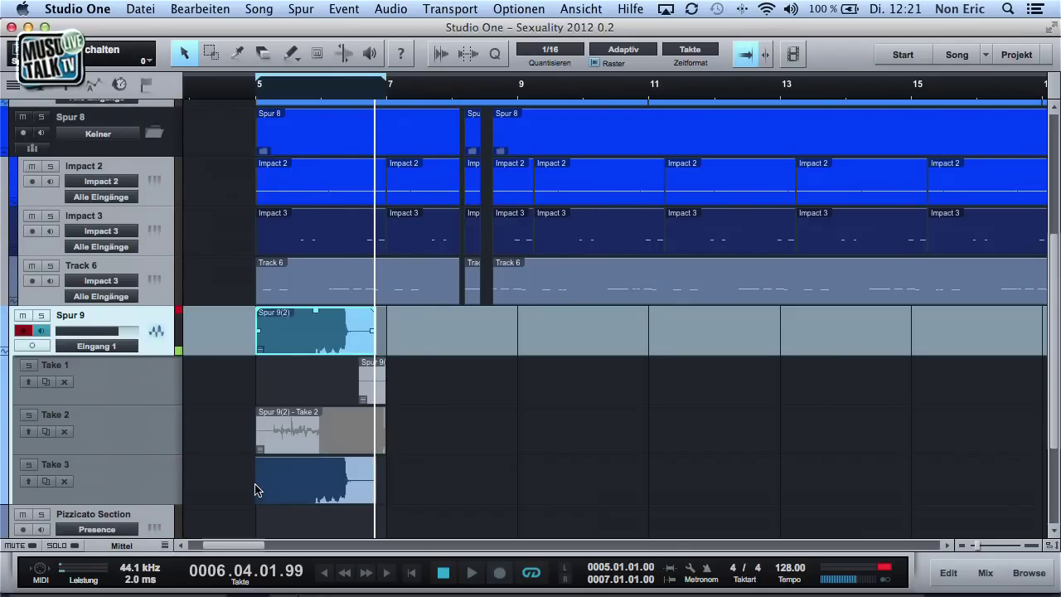
key("Delete")
left_click(90, 347)
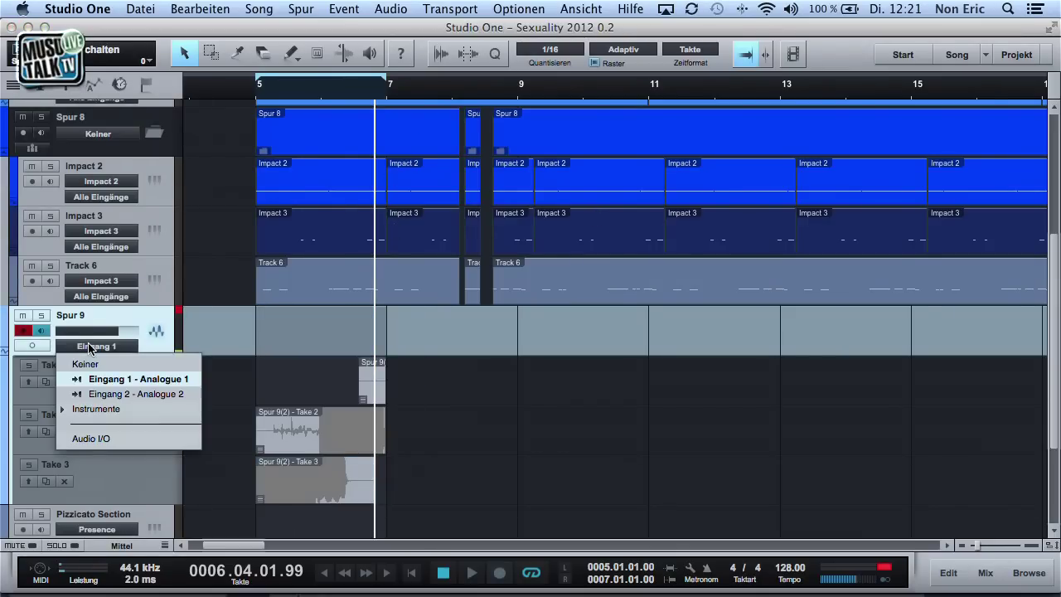
left_click(70, 409)
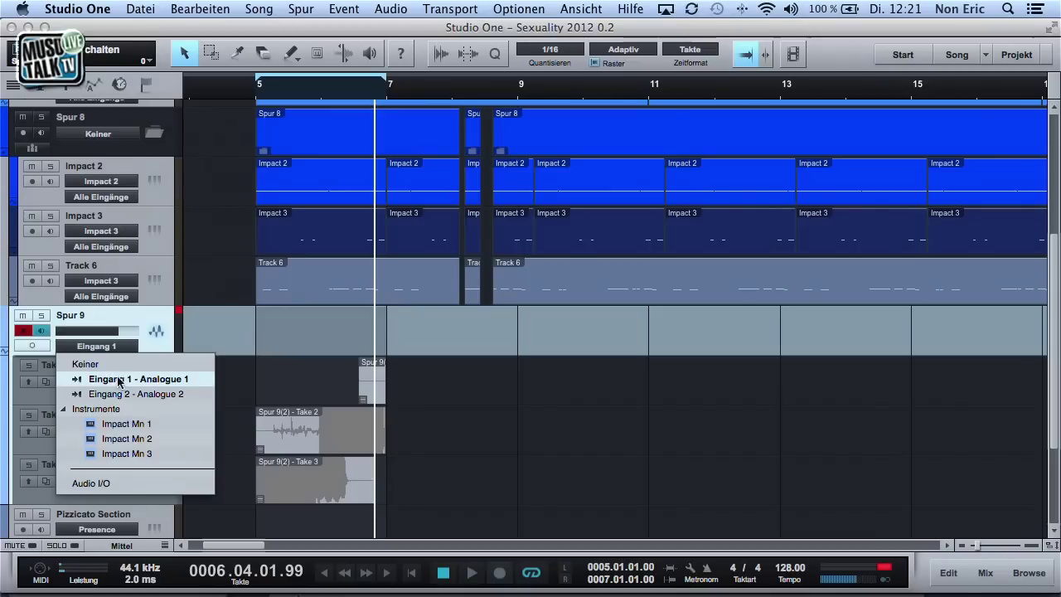
left_click(119, 379)
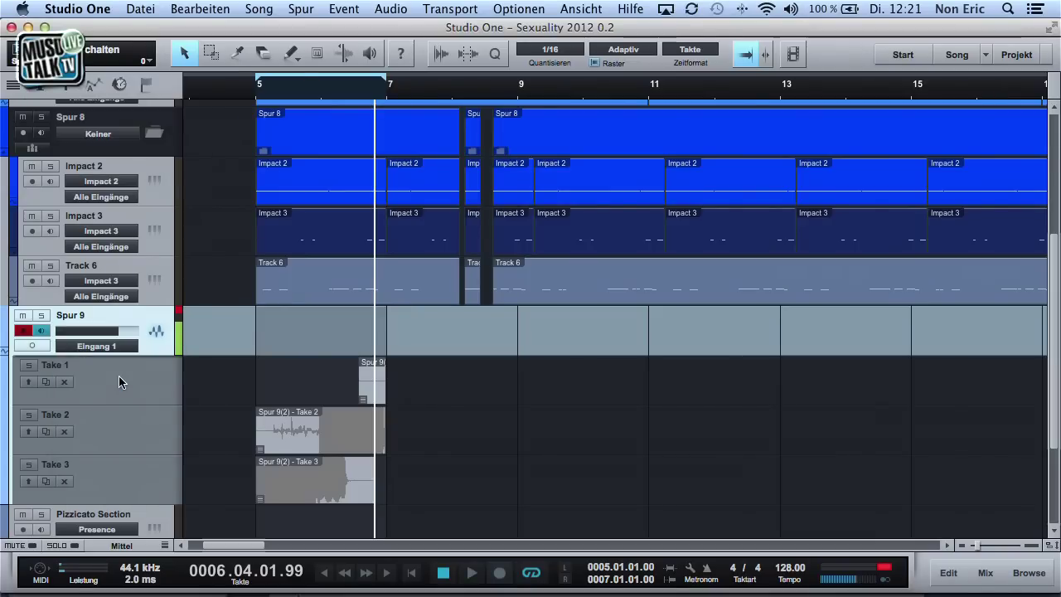
Record a second set of looped takes on the Spur 9 audio track within the loop range
key("space")
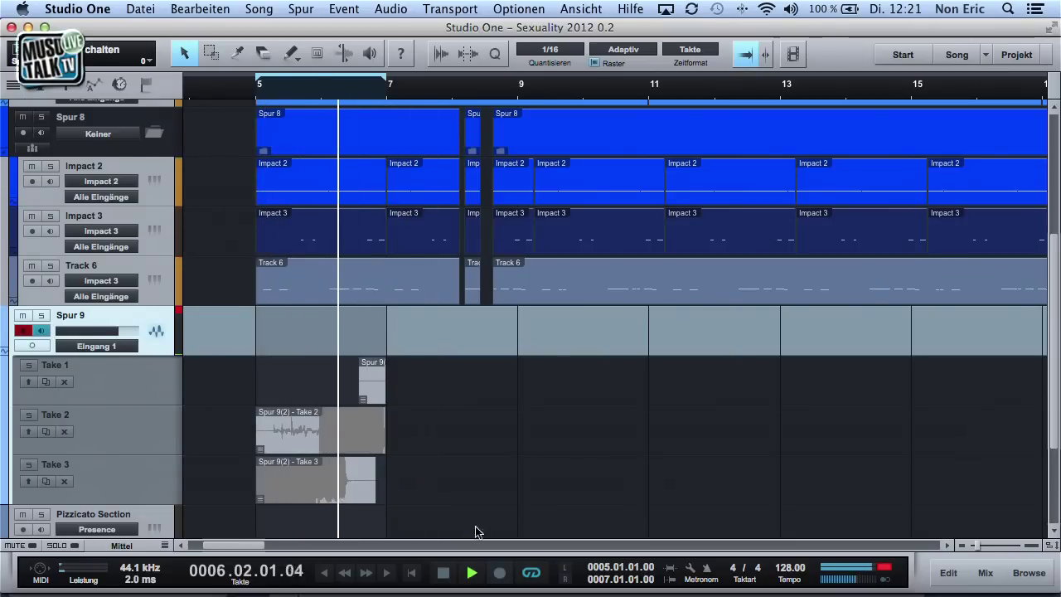
left_click(500, 574)
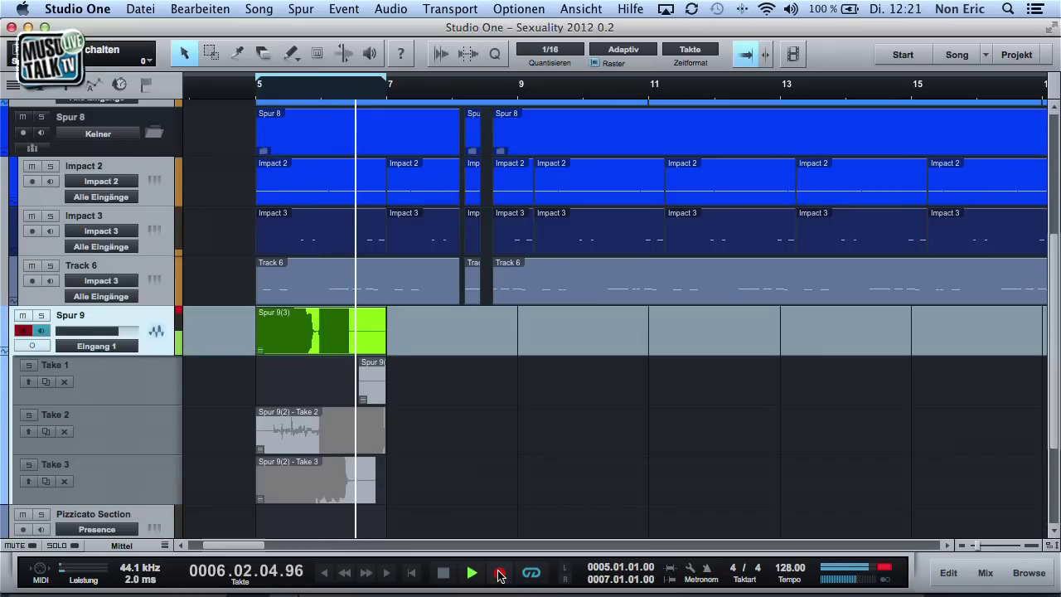
key("space")
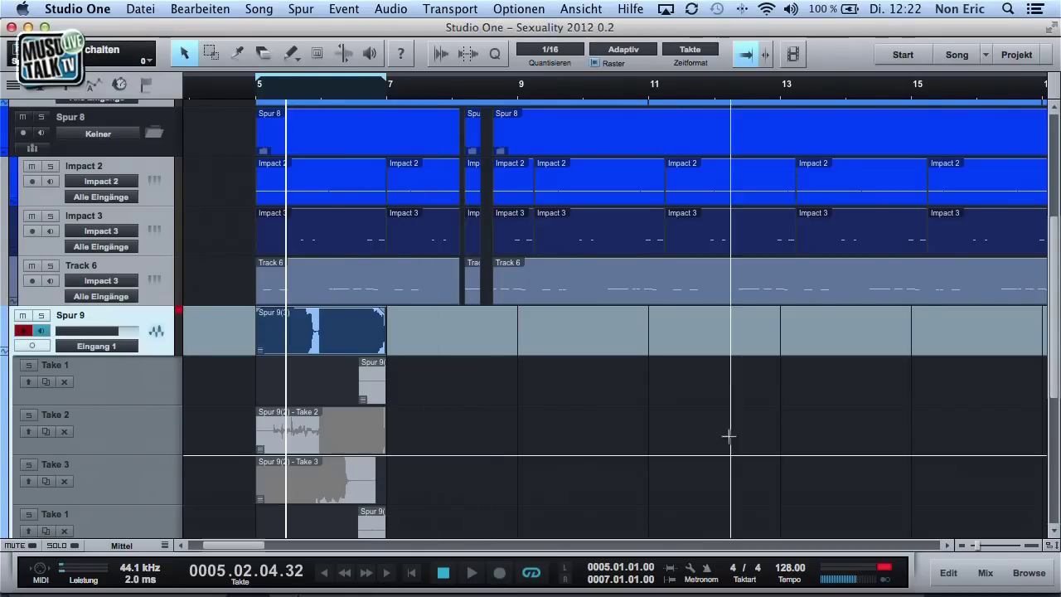
left_click_drag(1055, 354, 1057, 416)
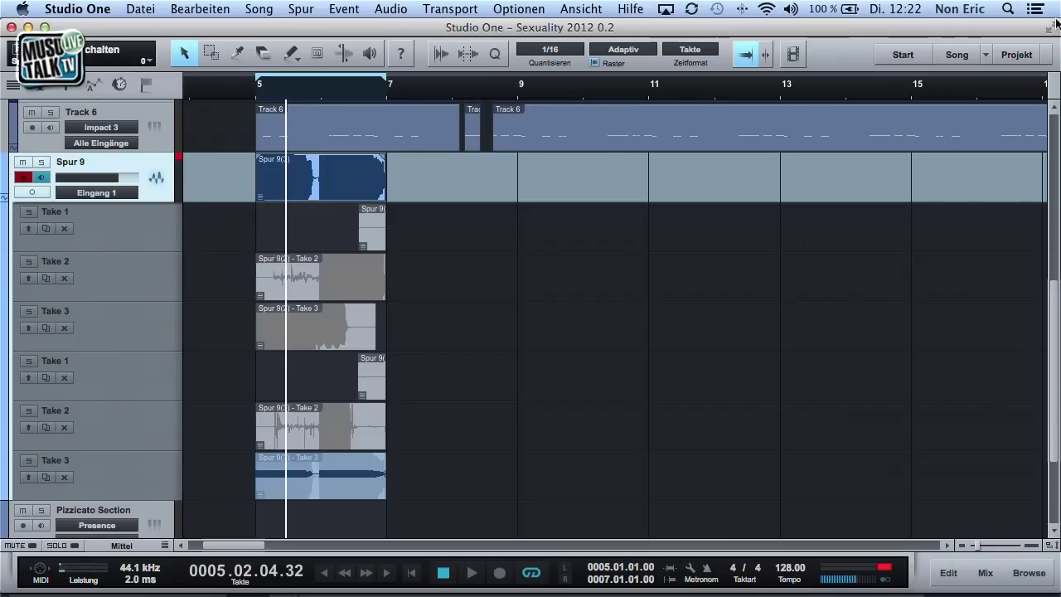
Check the recording options for loop takes and for recording takes to layers
left_click(445, 6)
mouse_move(528, 7)
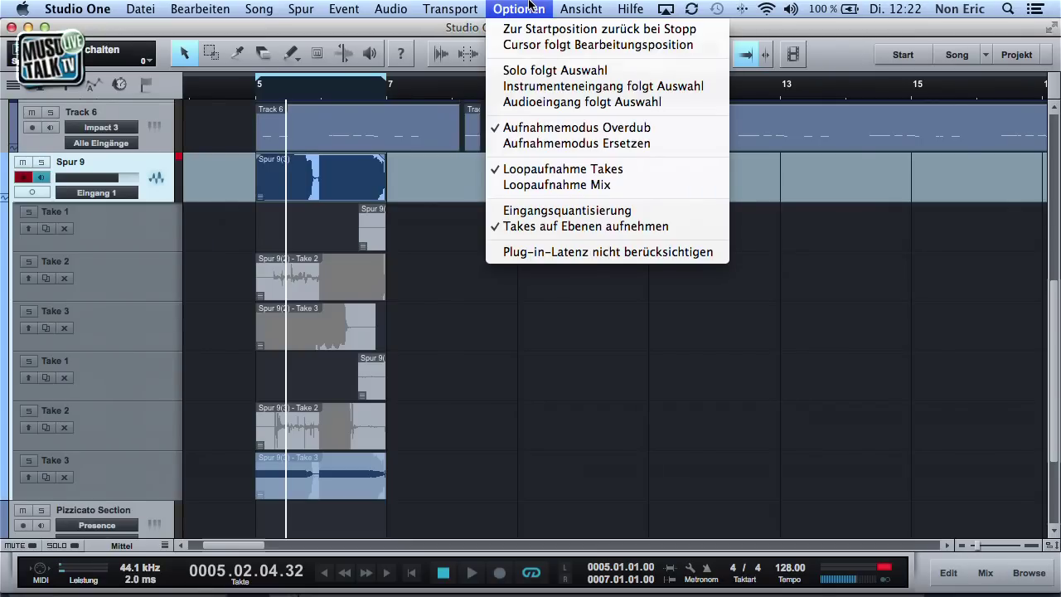
left_click(543, 404)
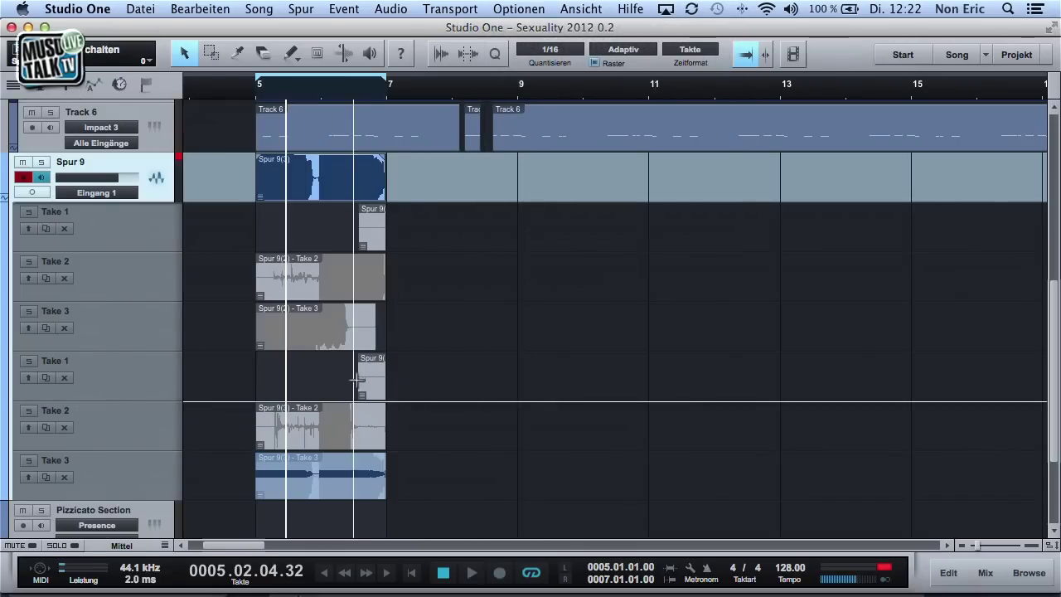
Build a comp on Spur 9 from sections of the first recording's Takes 2 and 3 and the second recording's Take 2
mouse_move(332, 179)
left_mouse_down()
mouse_move(343, 179)
mouse_move(333, 178)
left_mouse_up()
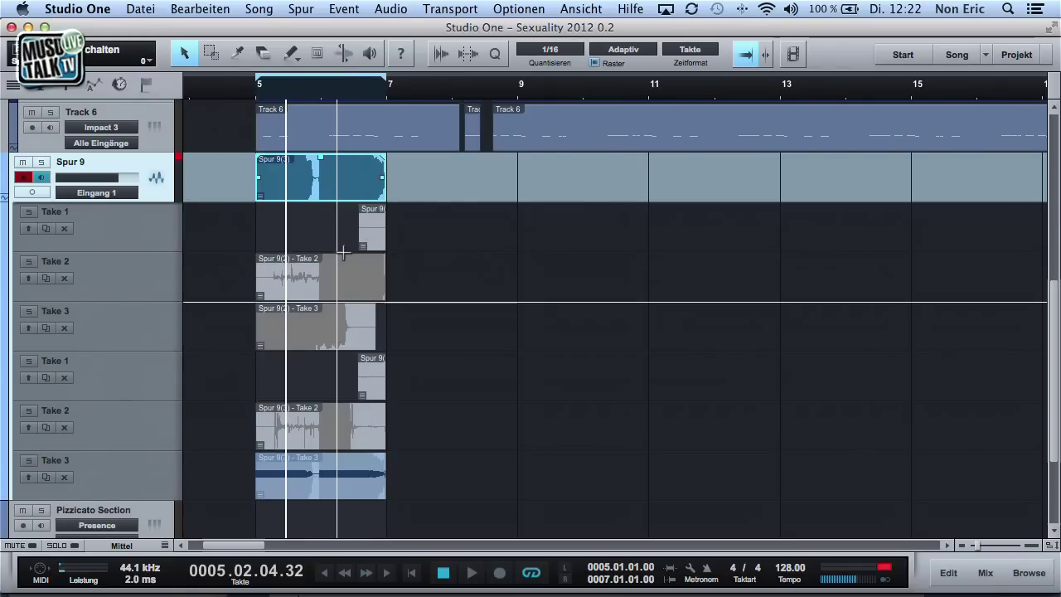
left_click_drag(336, 266, 356, 277)
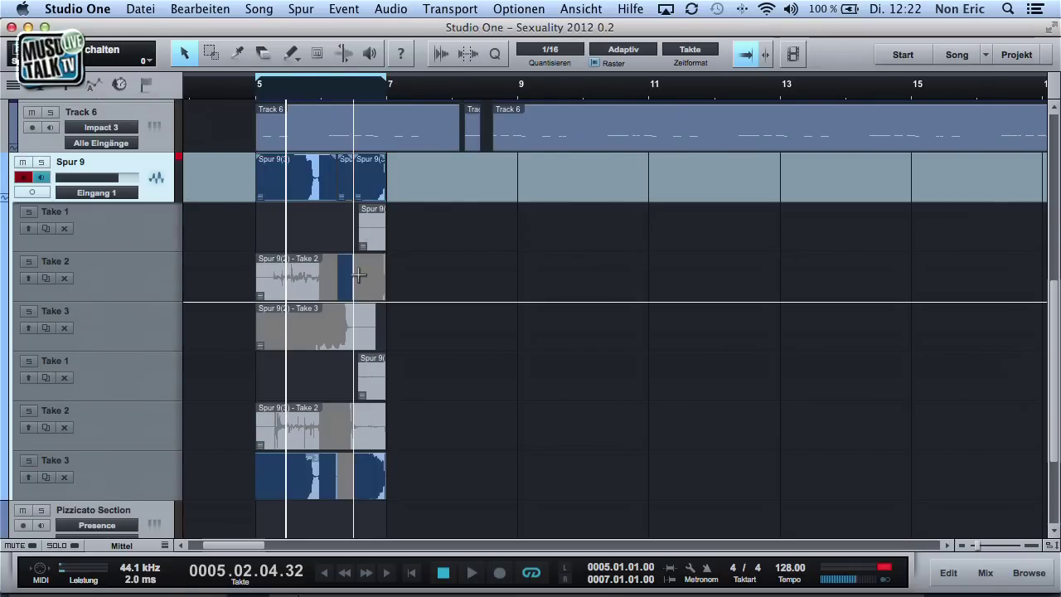
left_click_drag(305, 323, 351, 328)
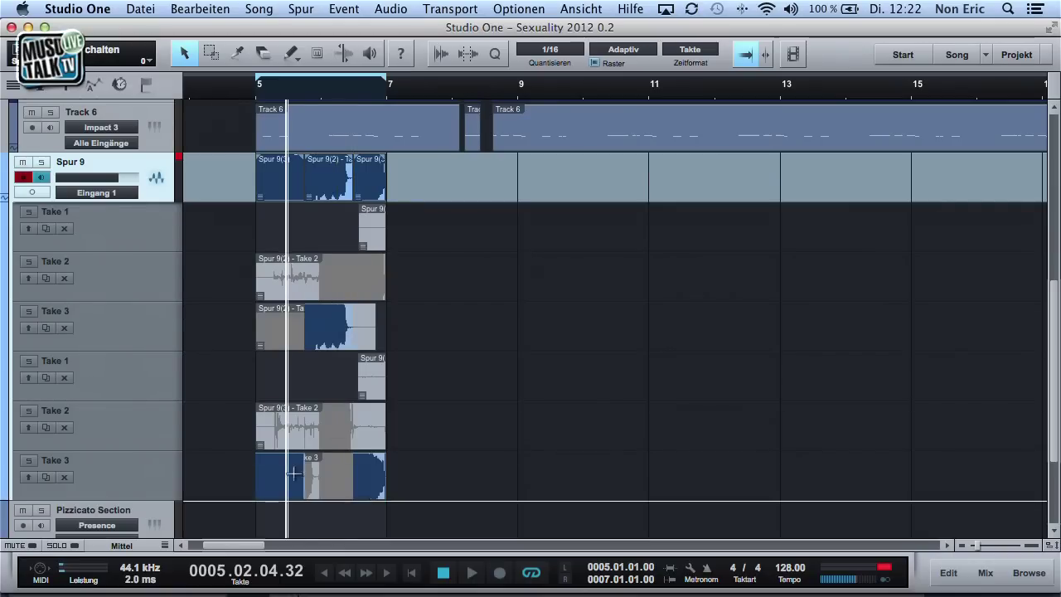
left_click_drag(286, 420, 305, 422)
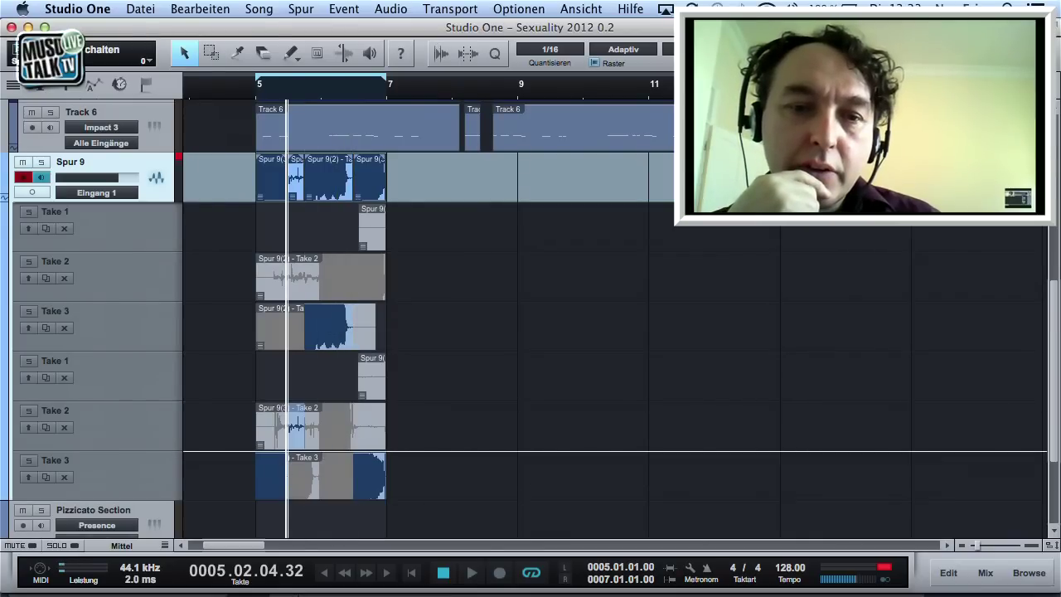
left_click_drag(276, 421, 288, 423)
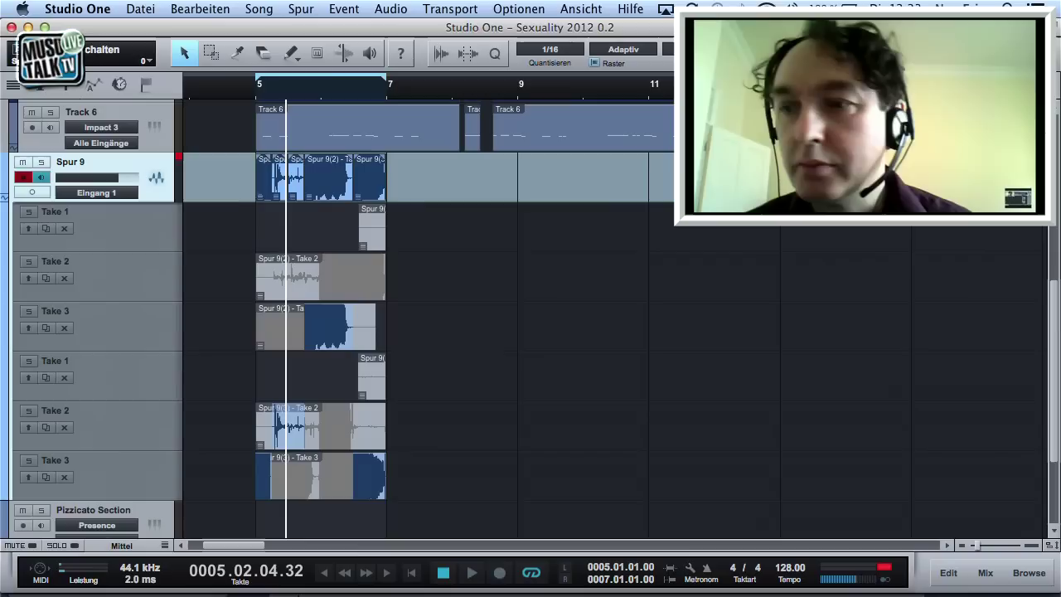
left_click(368, 425)
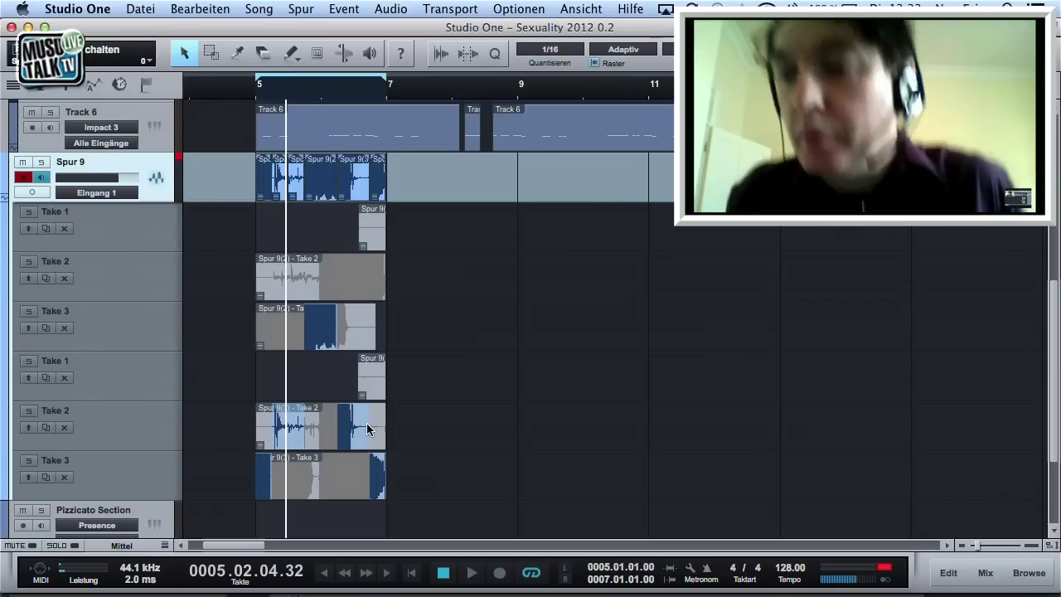
Check the installed Studio One version information and close the information window
left_click(55, 9)
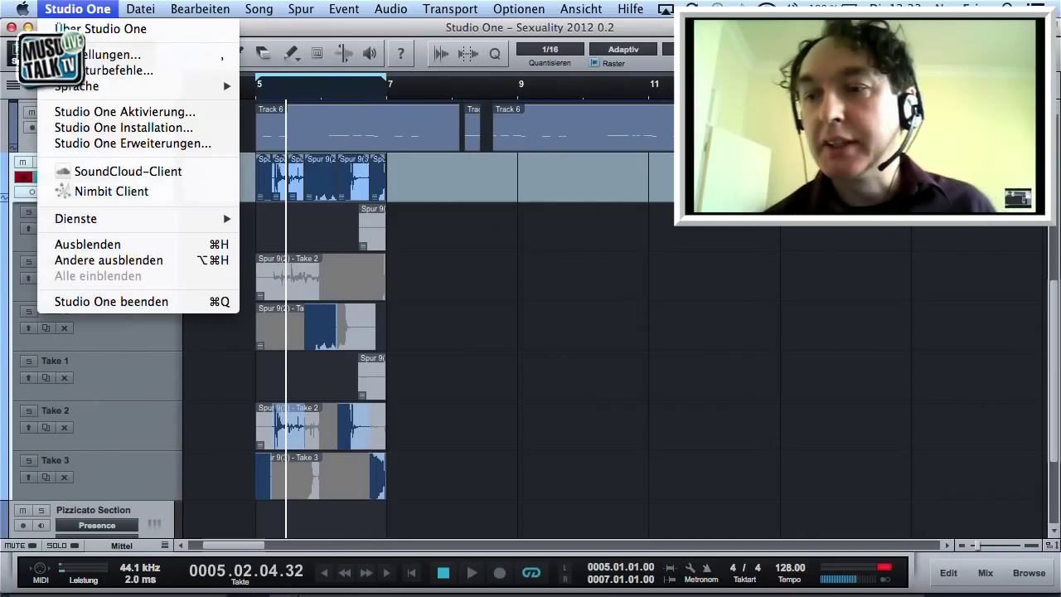
left_click(158, 29)
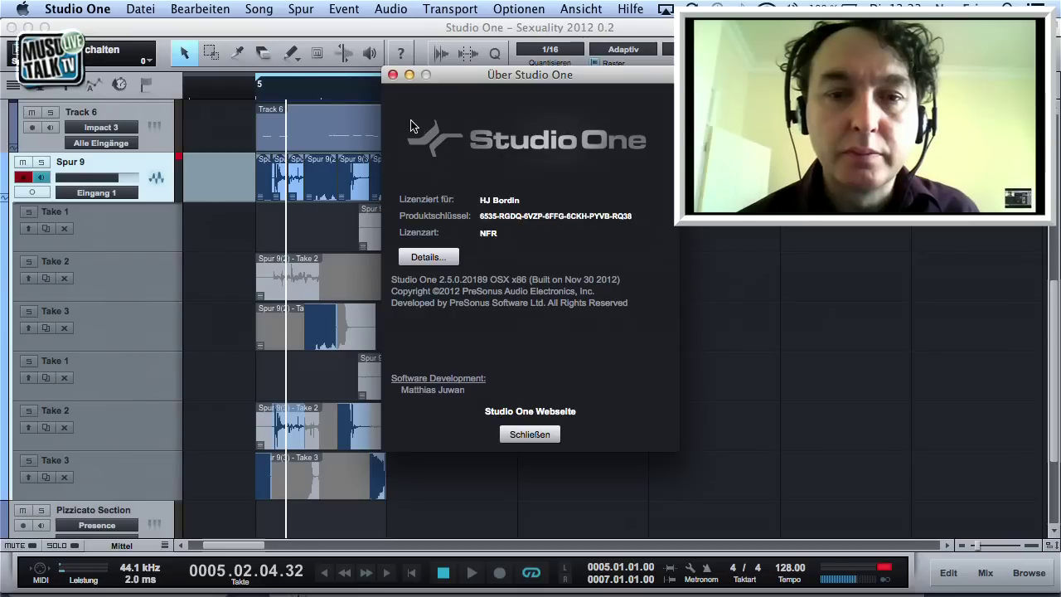
left_click(393, 75)
Assign the section just after bar 6 of the Spur 9 comp to Take 3 of the first recording
scroll(246, 305, "down", 3)
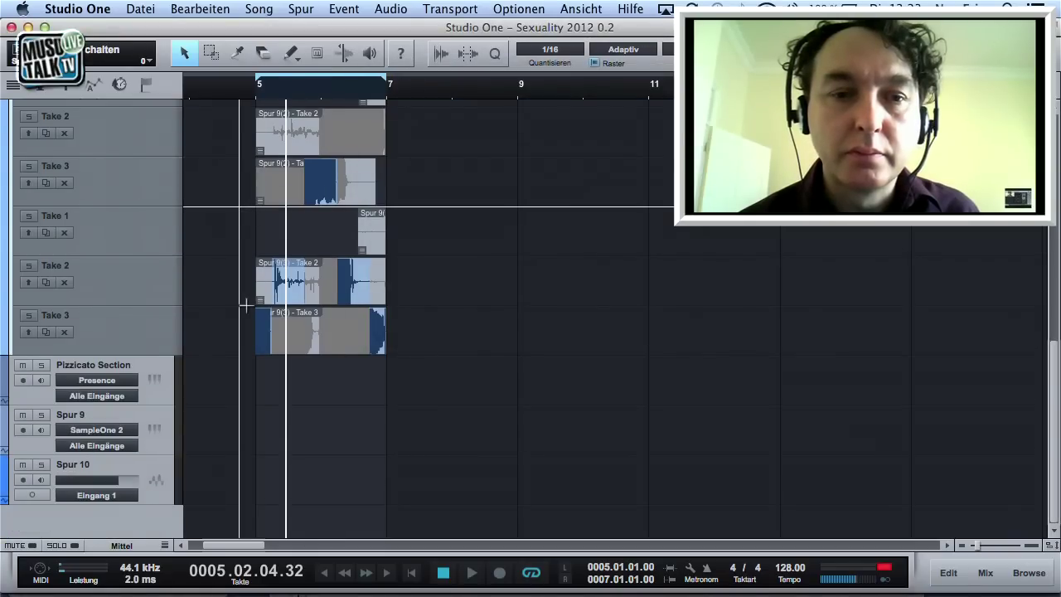
scroll(245, 305, "up", 1)
scroll(245, 305, "down", 1)
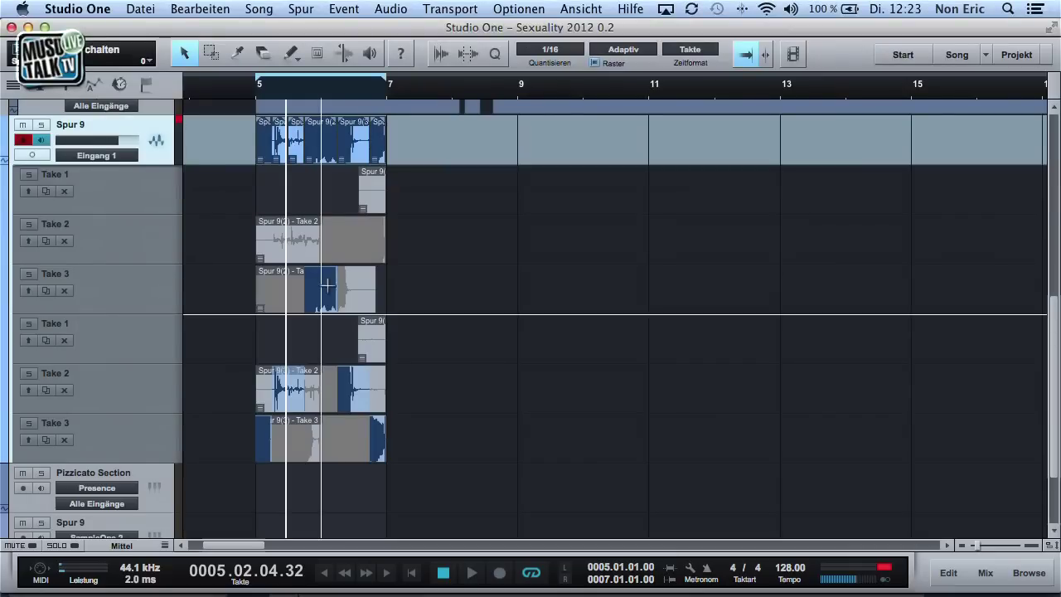
left_click(347, 288)
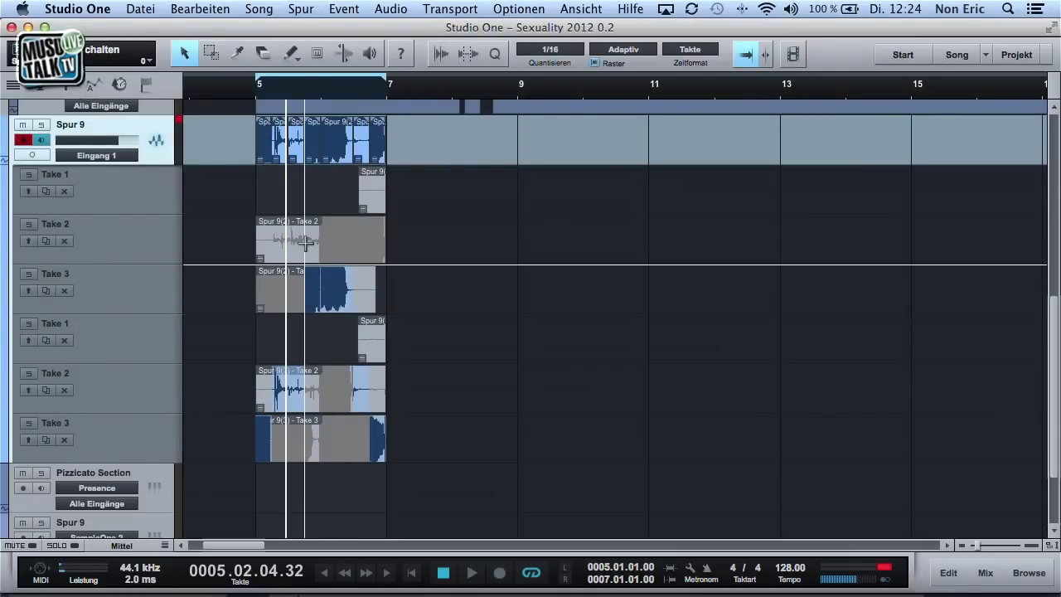